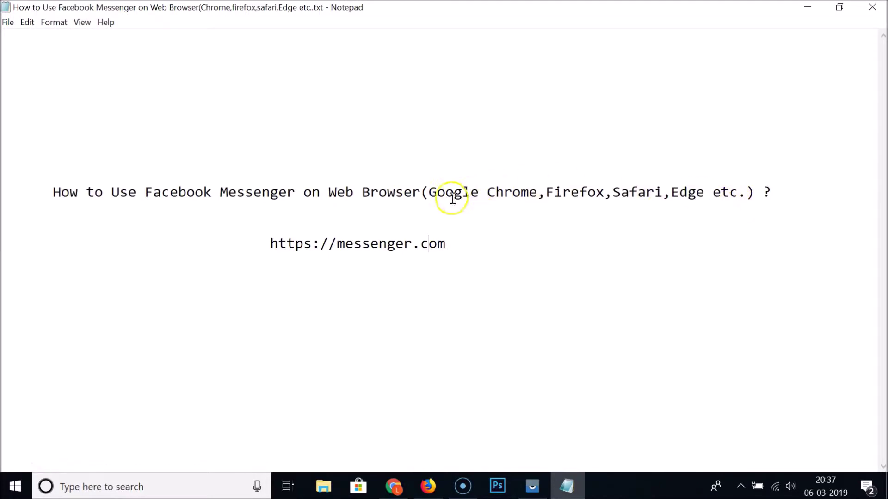
left_click_drag(273, 241, 444, 246)
left_click(413, 244)
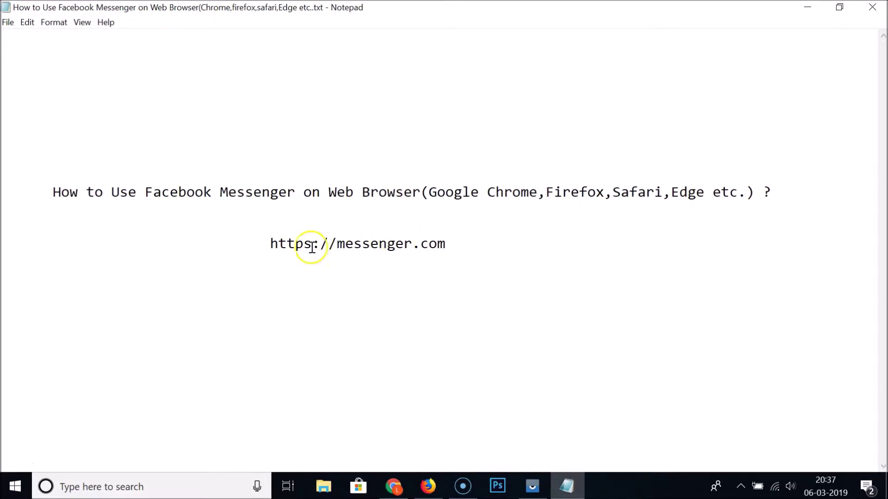
left_click_drag(271, 243, 439, 246)
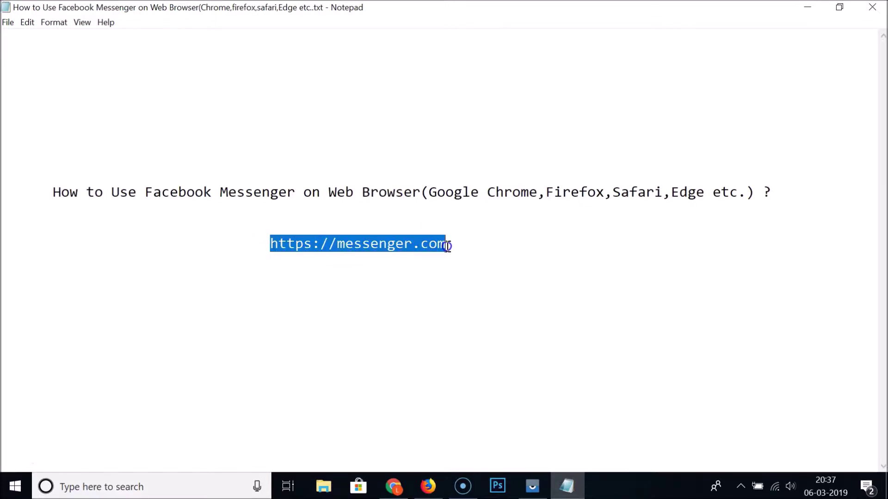
right_click(432, 244)
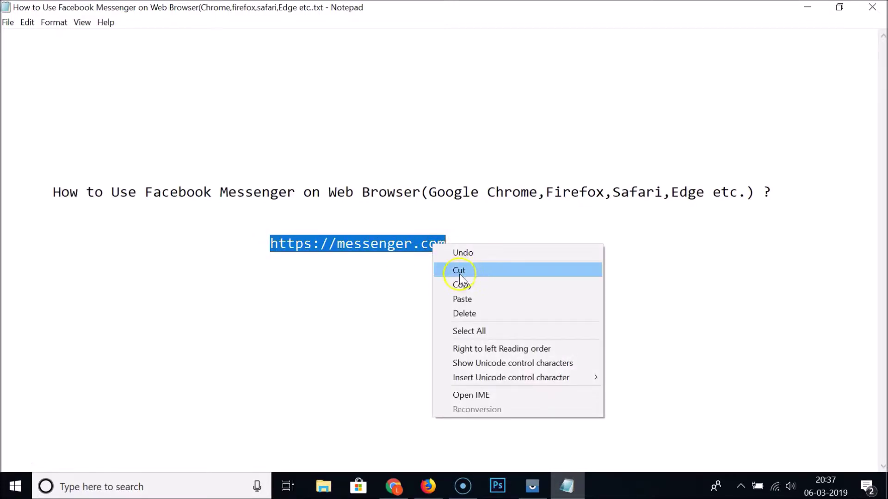
left_click(465, 283)
left_click(453, 251)
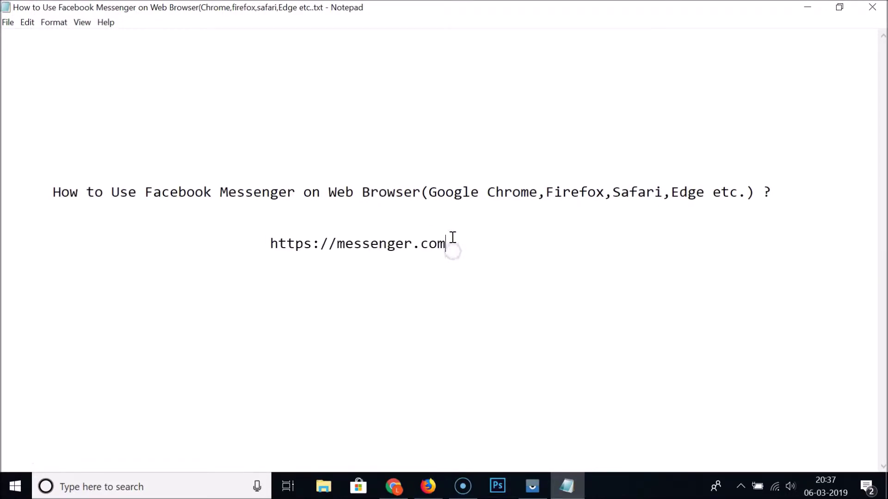
Switch over to the Google Chrome window.
left_click_drag(434, 201, 503, 193)
left_click(504, 193)
left_click(393, 485)
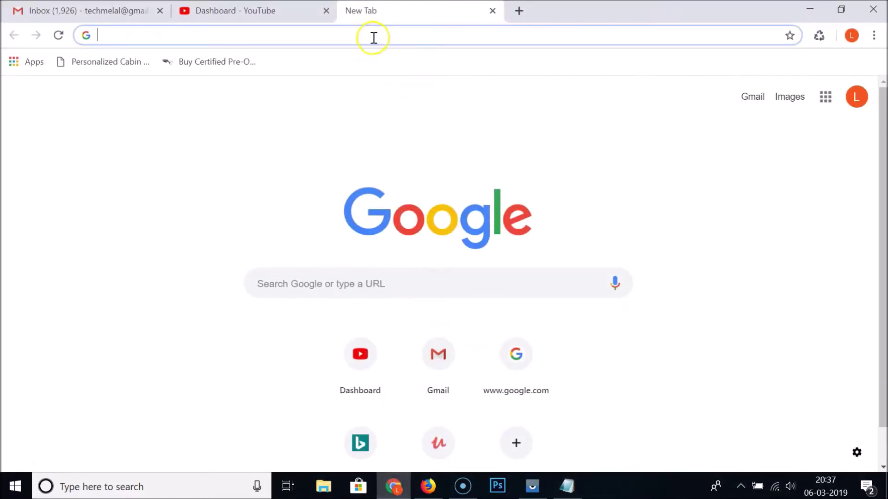
Paste the messenger.com address into Chrome's address bar and load the page.
right_click(372, 39)
left_click(406, 131)
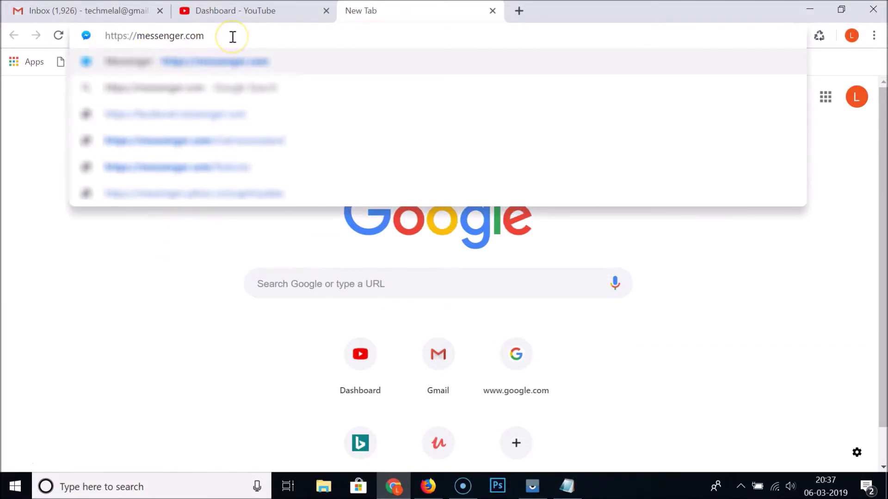
key("Return")
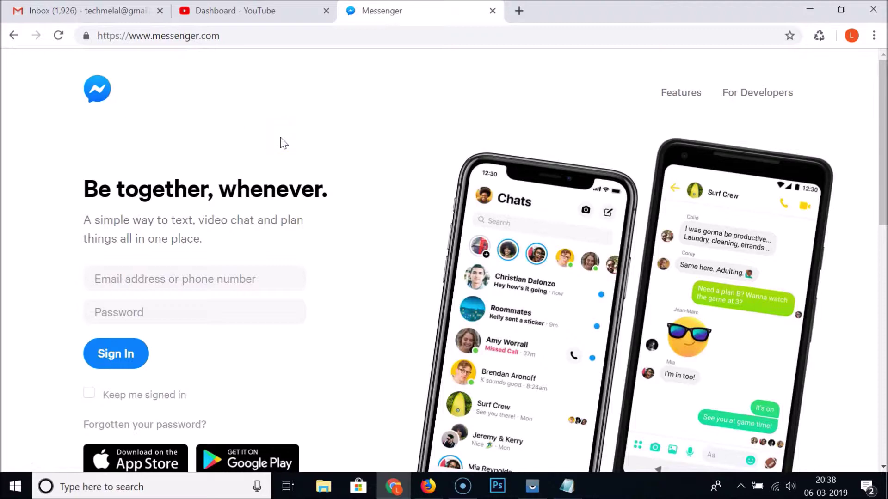
scroll(280, 139, "down", 8)
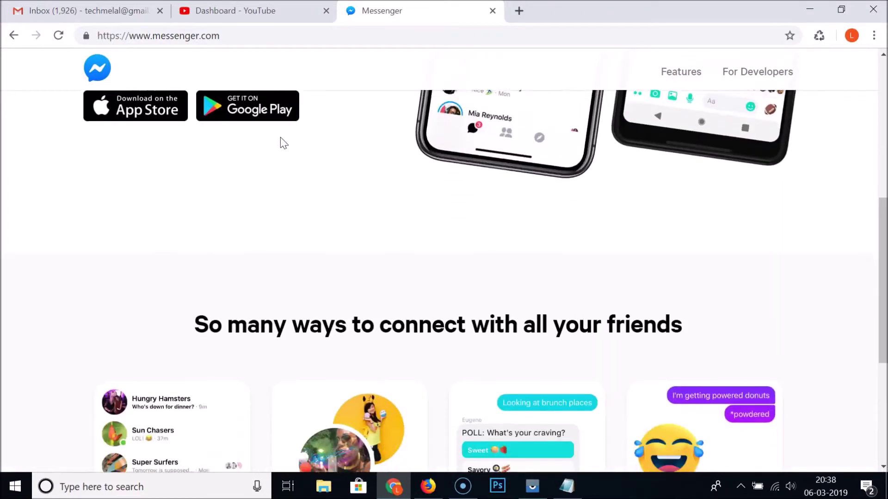
scroll(280, 139, "up", 8)
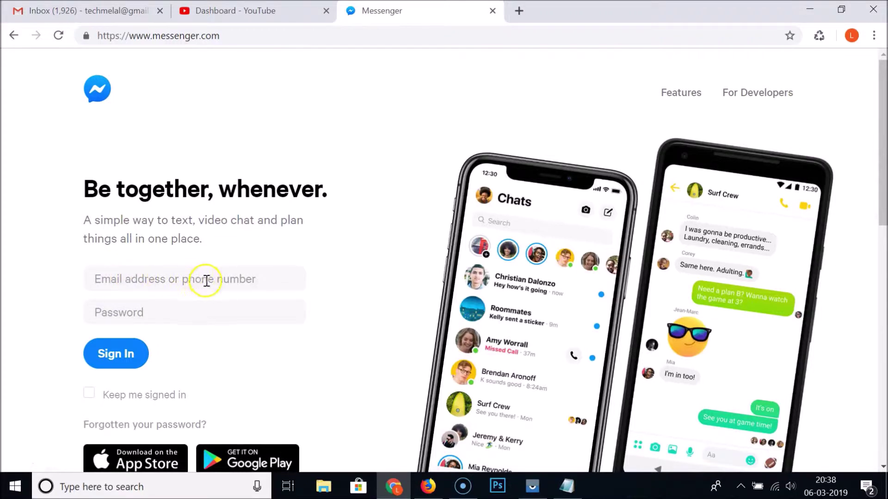
left_click(247, 274)
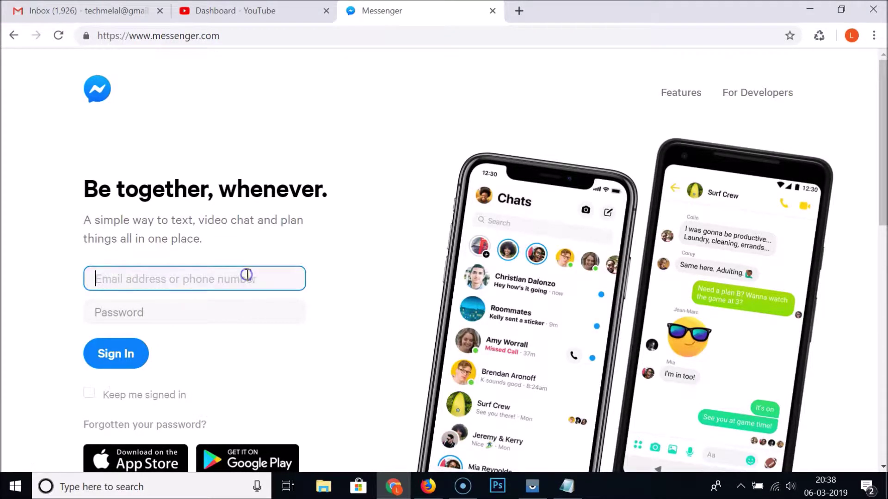
left_click(159, 311)
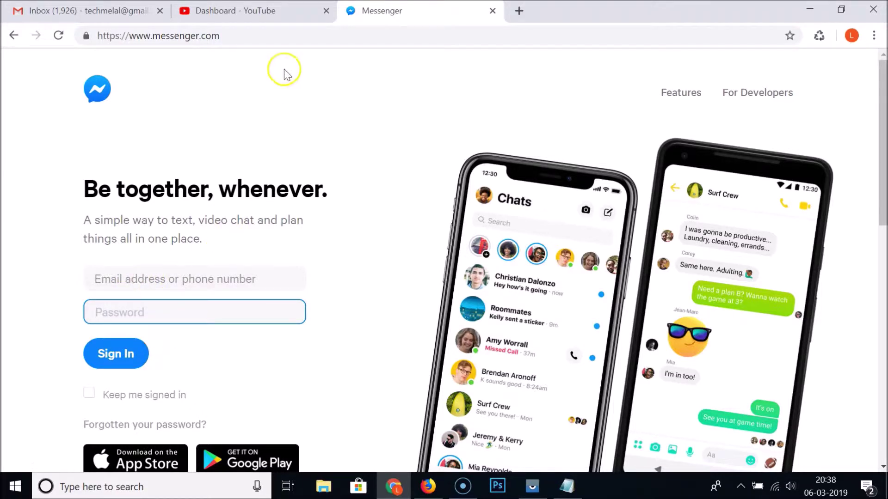
left_click(252, 35)
Append /login to the address to open the messenger.com/login page.
left_click(263, 37)
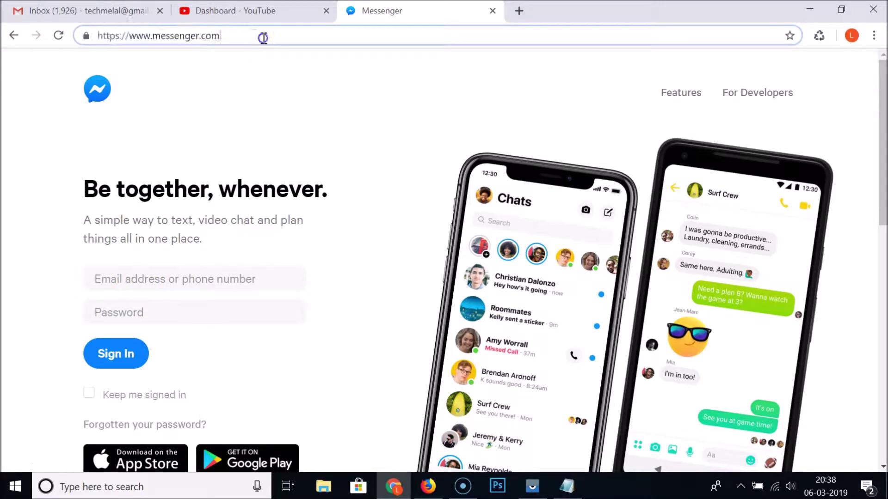
type("/")
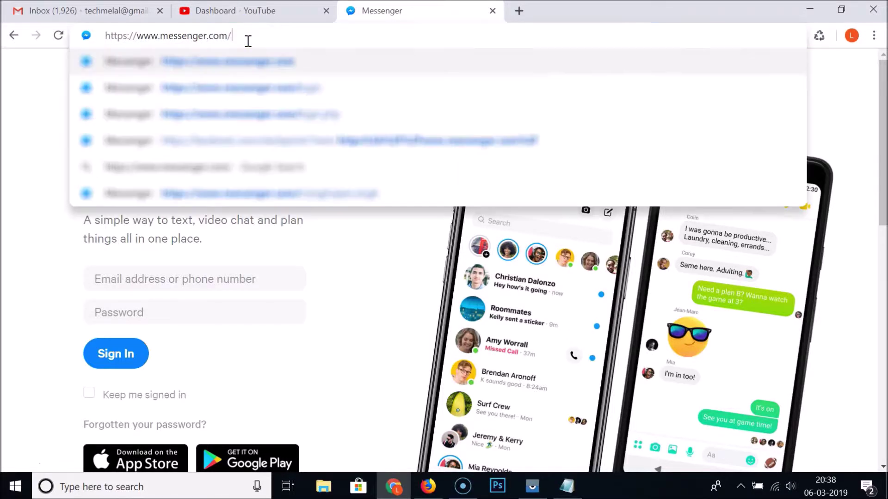
type("login")
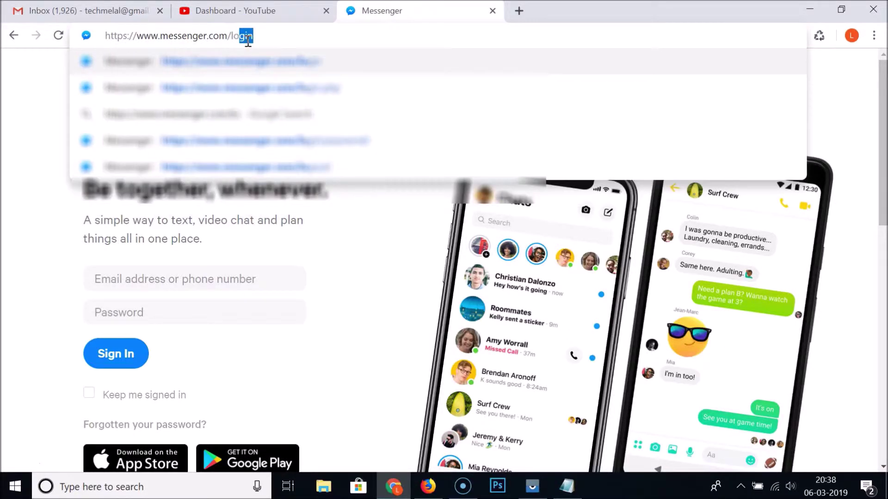
key("Return")
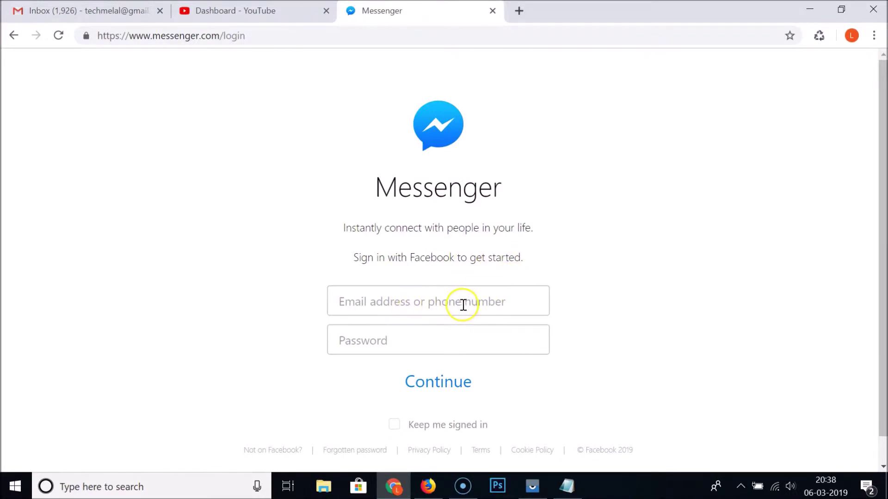
Enter the account e-mail and password, leave Keep me signed in off, and submit.
left_click(398, 311)
type("tec")
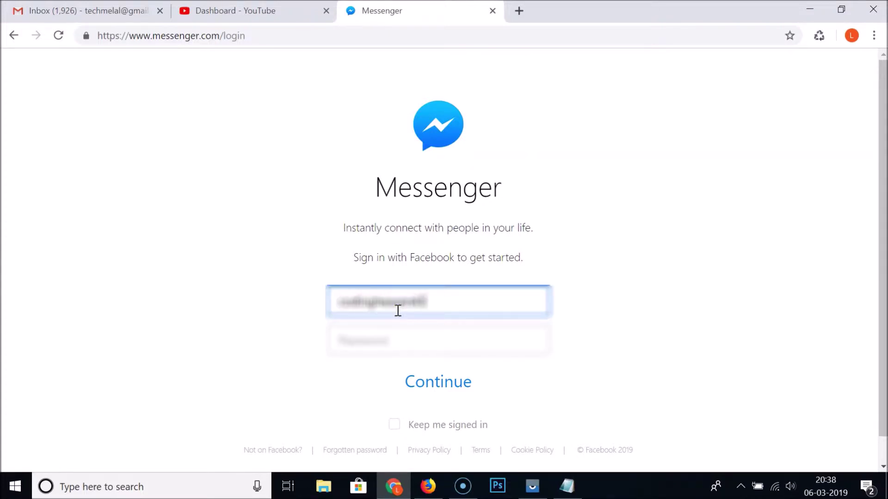
type("gm")
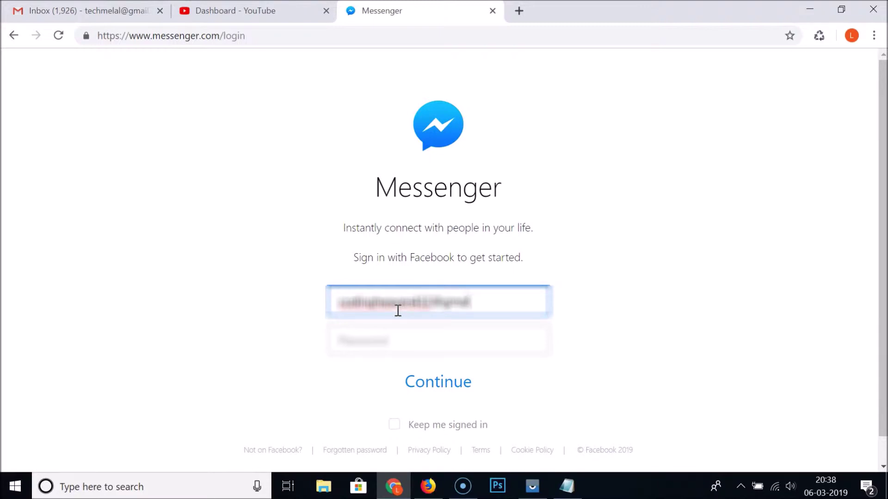
left_click(405, 338)
type("a")
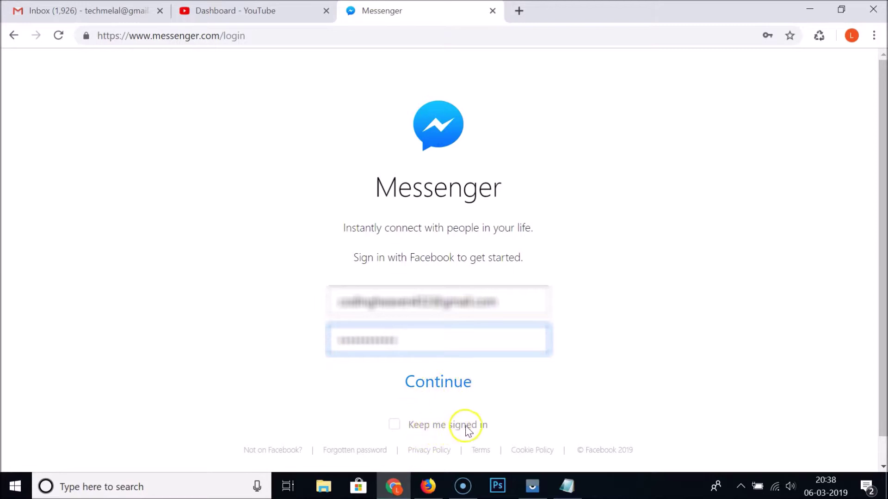
left_click(395, 424)
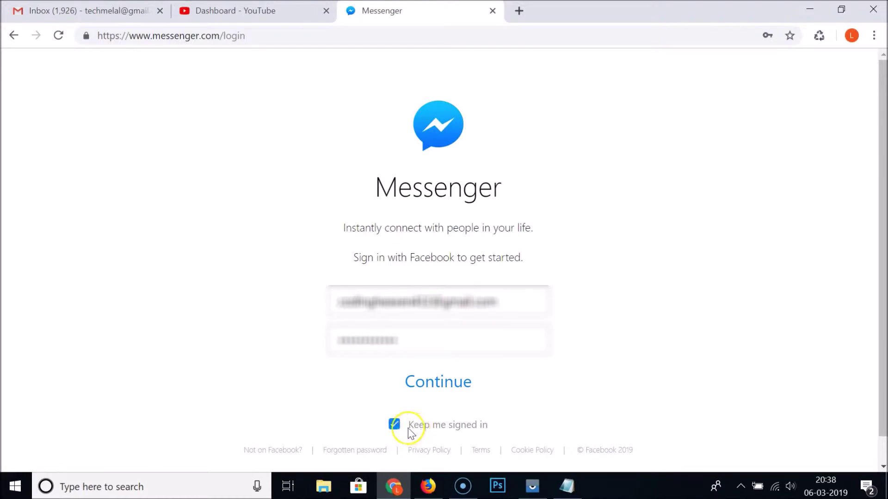
left_click(396, 427)
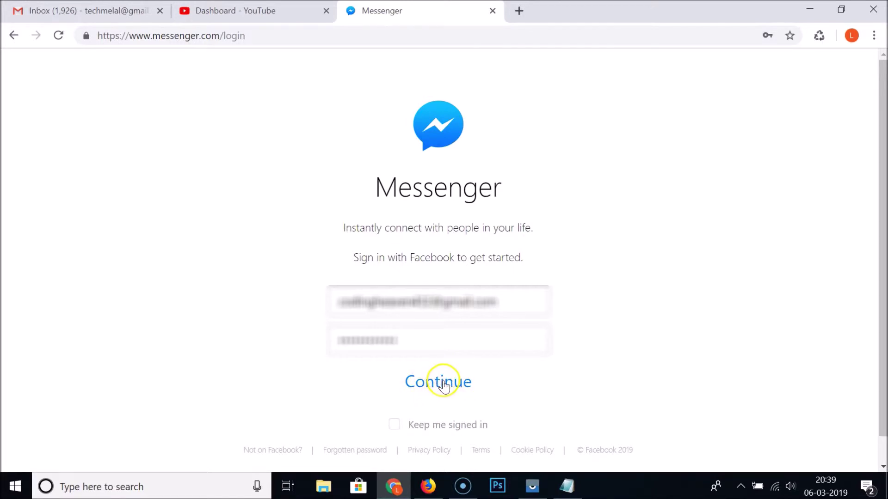
left_click(443, 386)
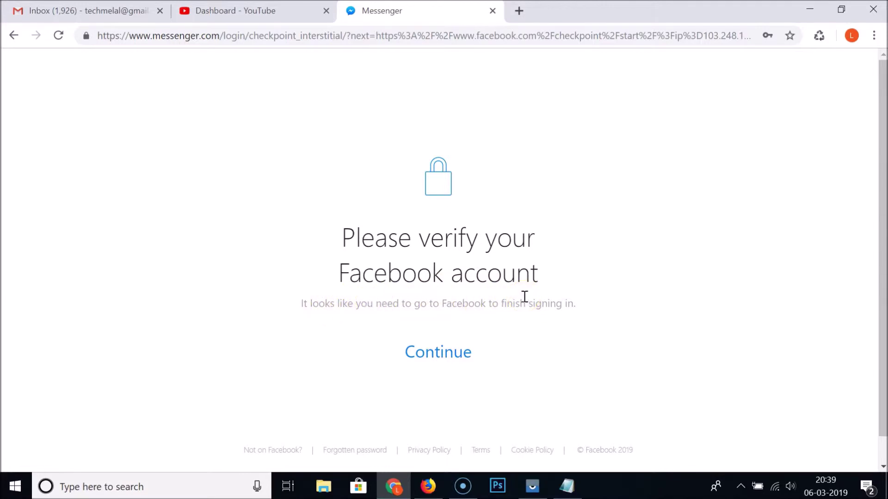
Continue to Facebook from the 'Please verify your Facebook account' page.
left_click(440, 353)
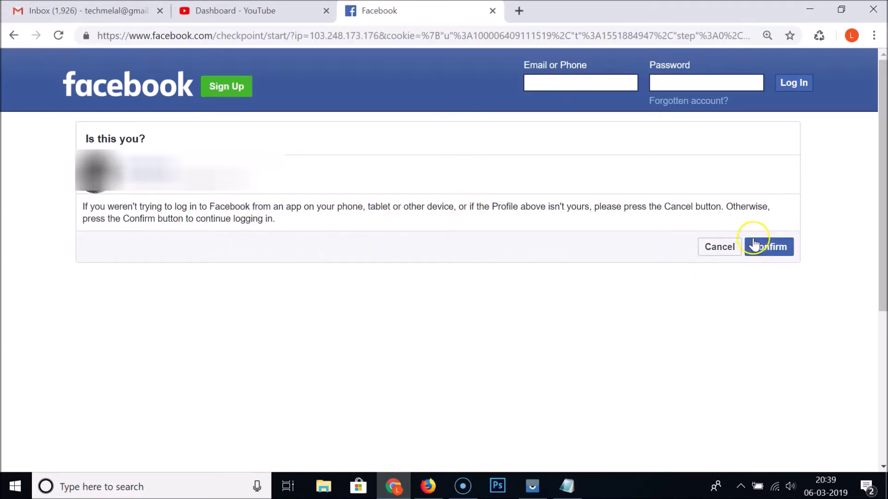
Confirm the sign-in attempt and the recent login from Delhi, India as yours.
left_click(770, 249)
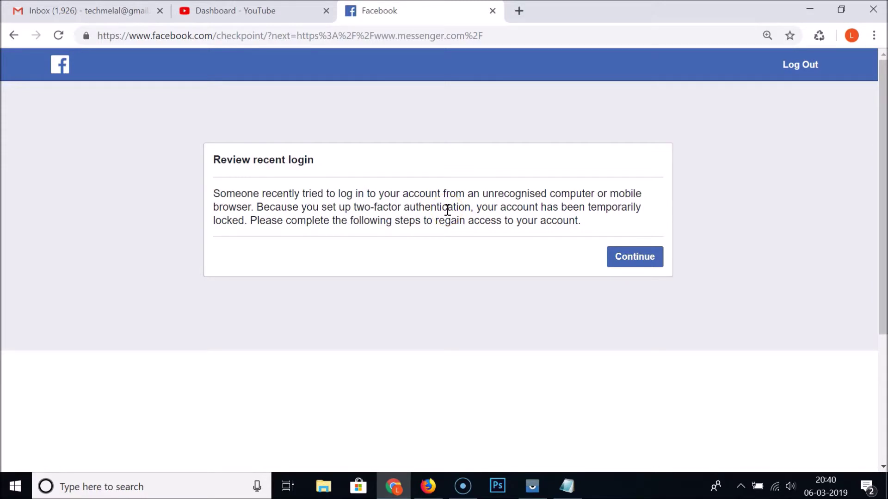
left_click(626, 267)
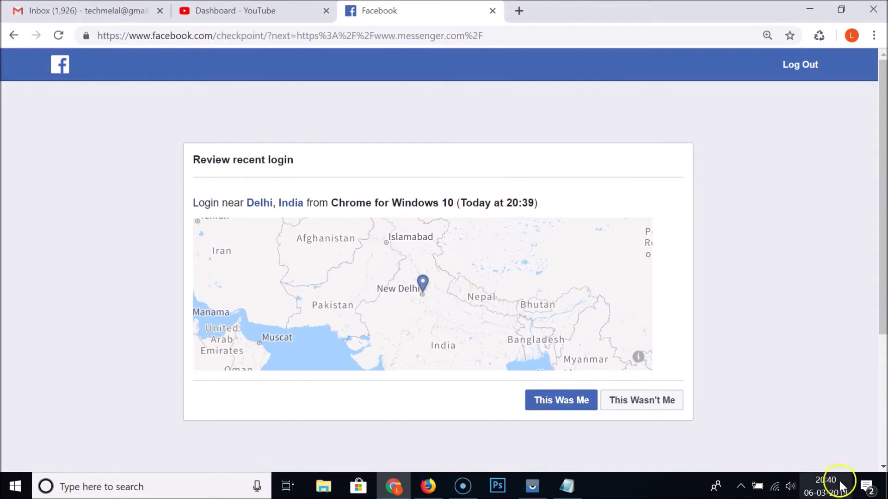
mouse_move(836, 488)
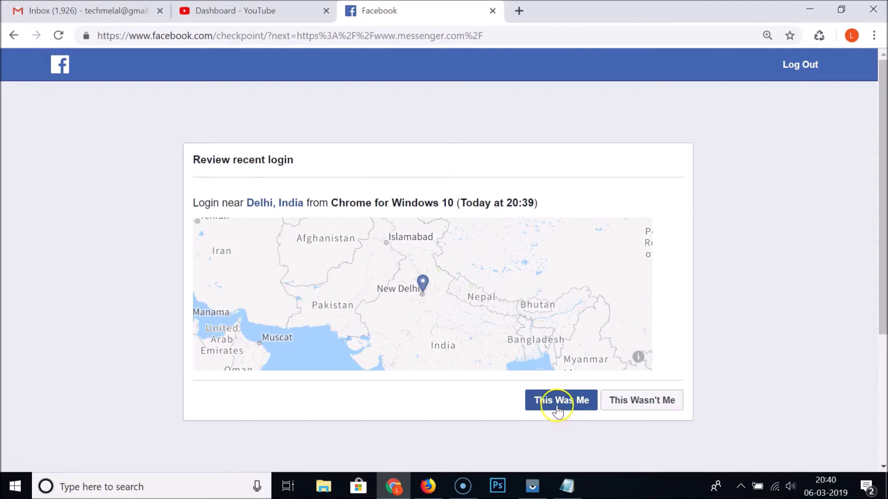
left_click(570, 411)
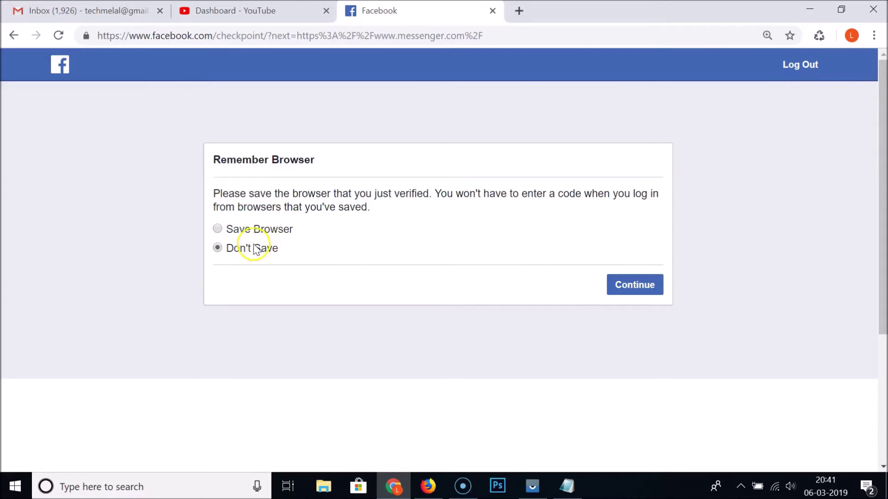
Continue past Remember Browser with Don't Save selected.
left_click(633, 291)
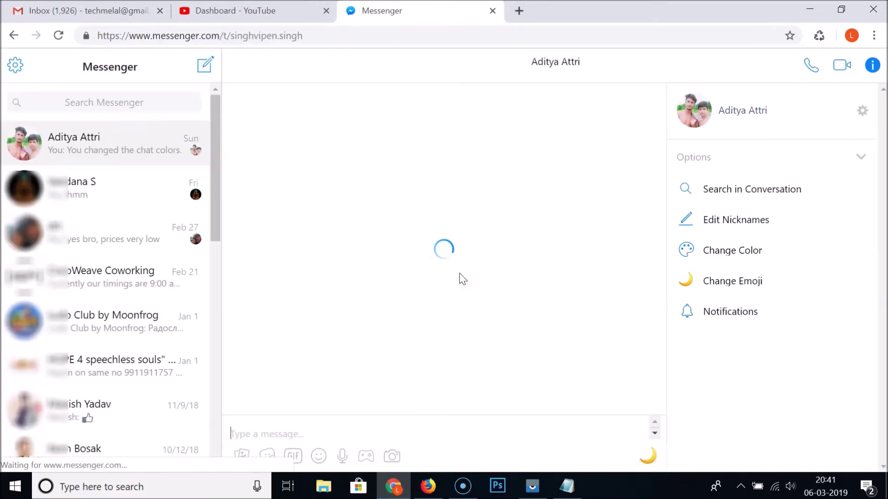
Select the top conversation in the chat list.
left_click(390, 270)
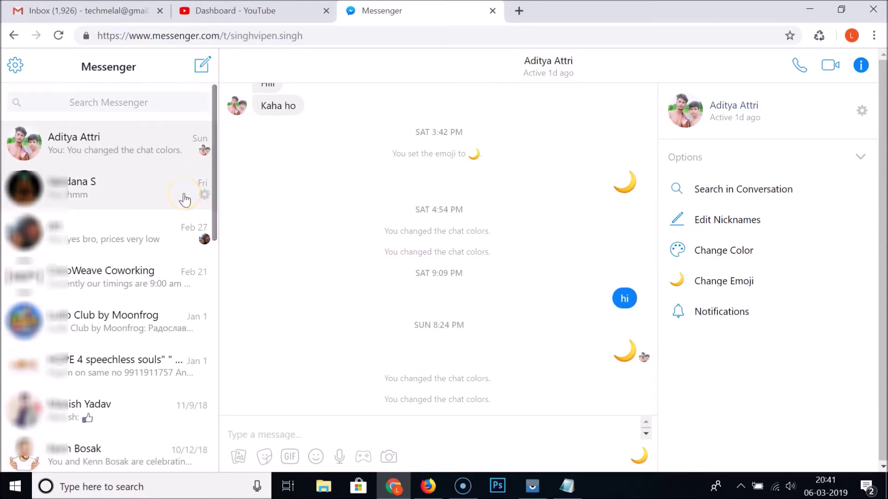
scroll(185, 200, "down", 5)
scroll(185, 196, "up", 10)
left_click(119, 213)
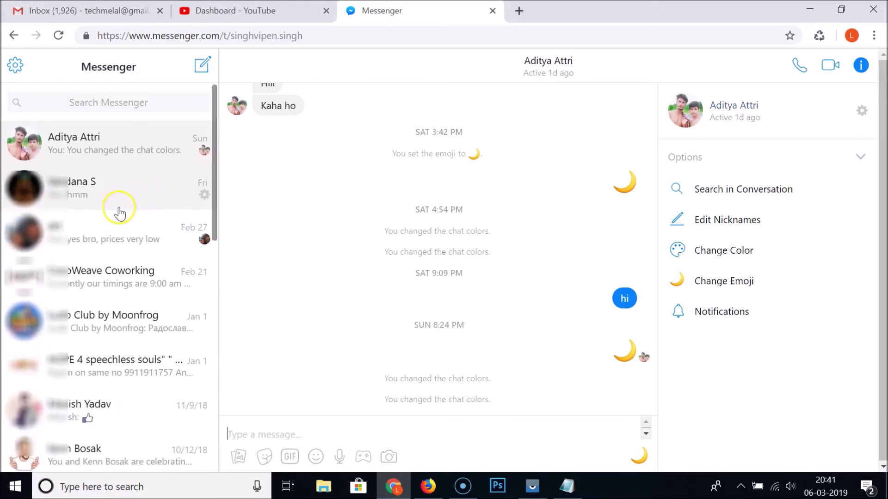
left_click(97, 168)
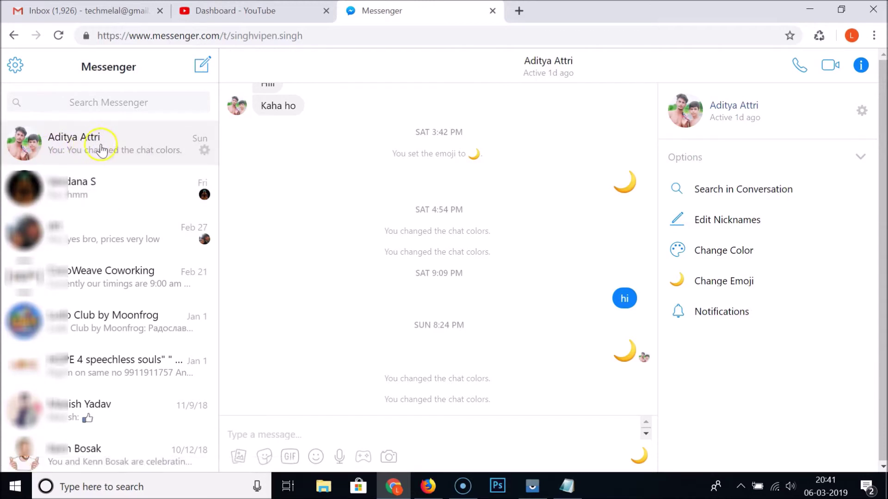
Send the message 'hi' in the conversation.
left_click(339, 438)
left_click(301, 435)
type("hi")
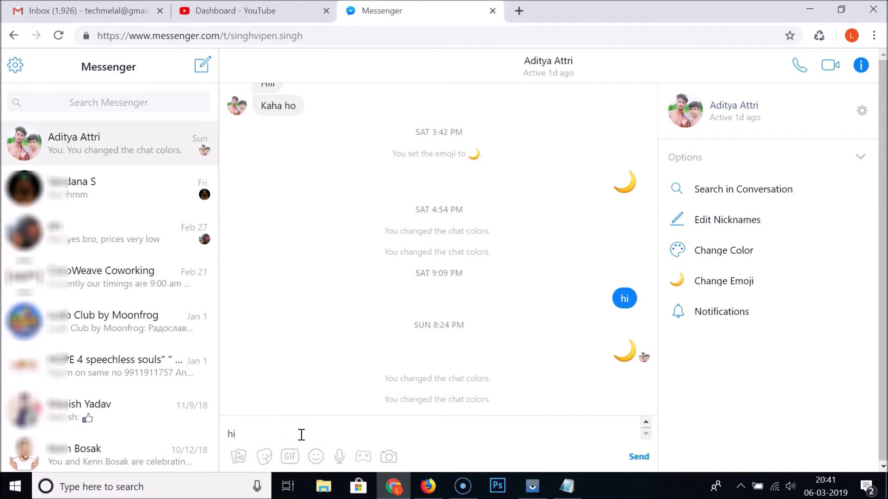
key("Return")
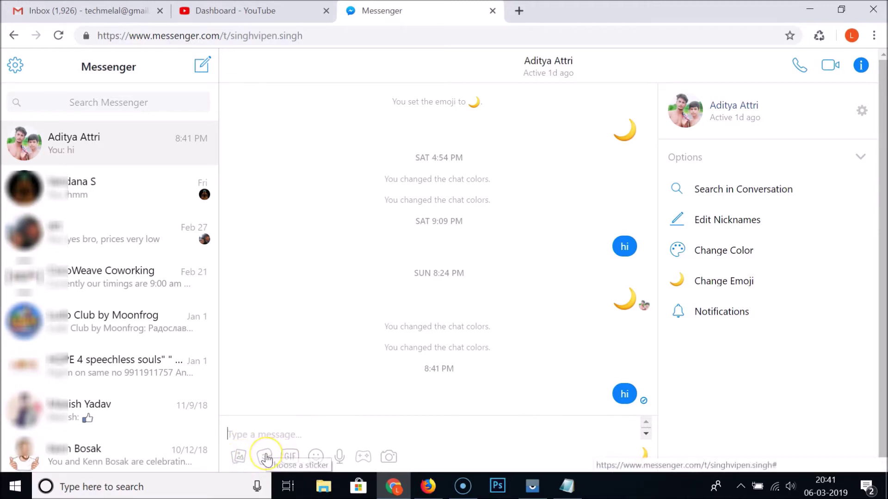
left_click(287, 460)
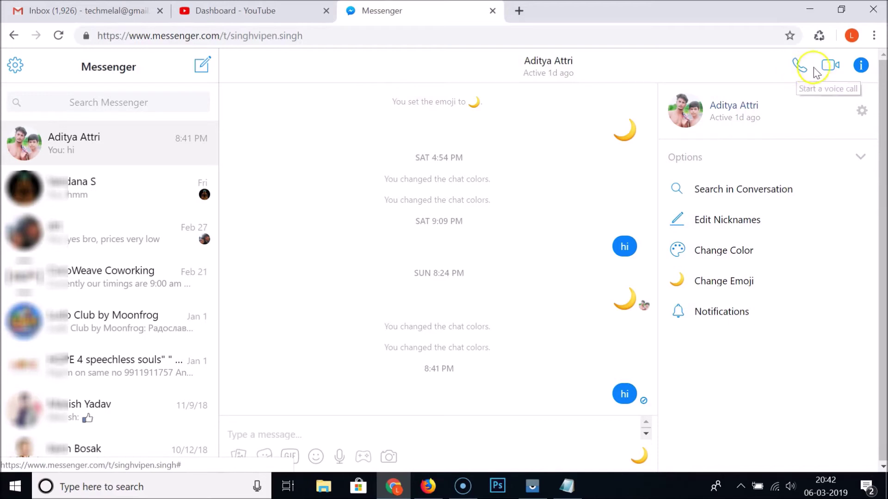
Bring up Change Color from the conversation's Options panel.
left_click(826, 74)
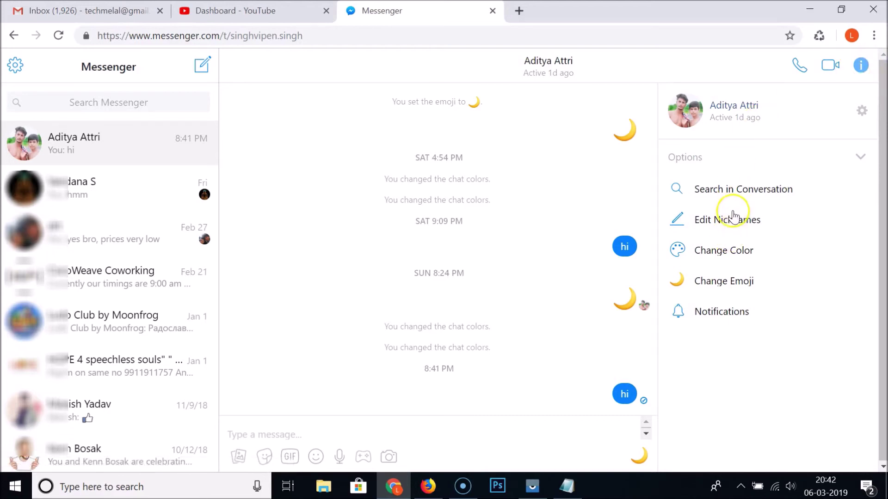
left_click(724, 199)
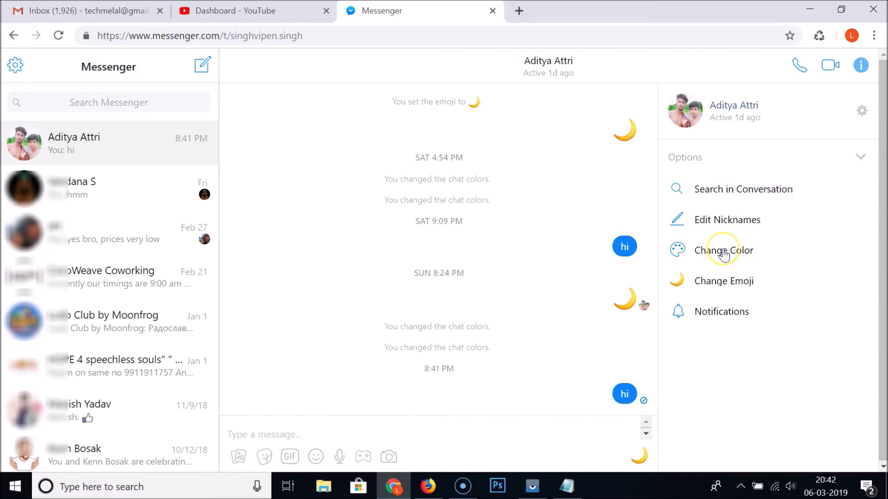
left_click(719, 253)
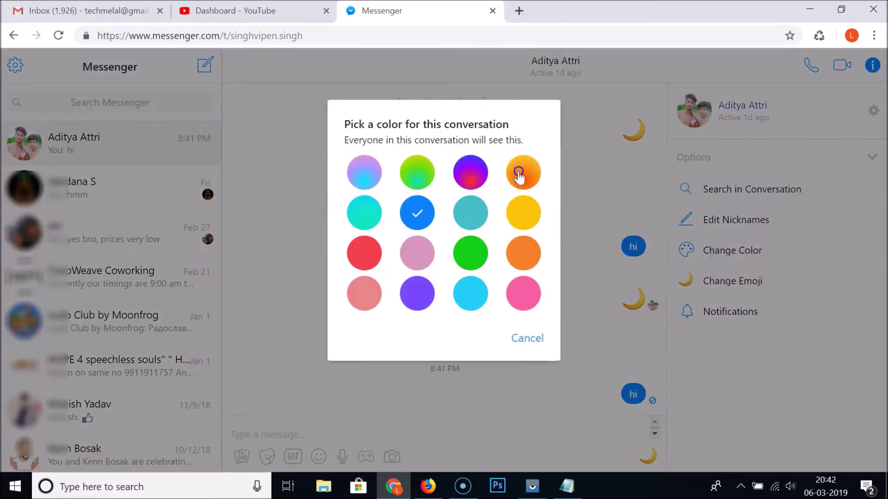
Pick orange for the conversation, then hide and reshow the details panel.
left_click(509, 175)
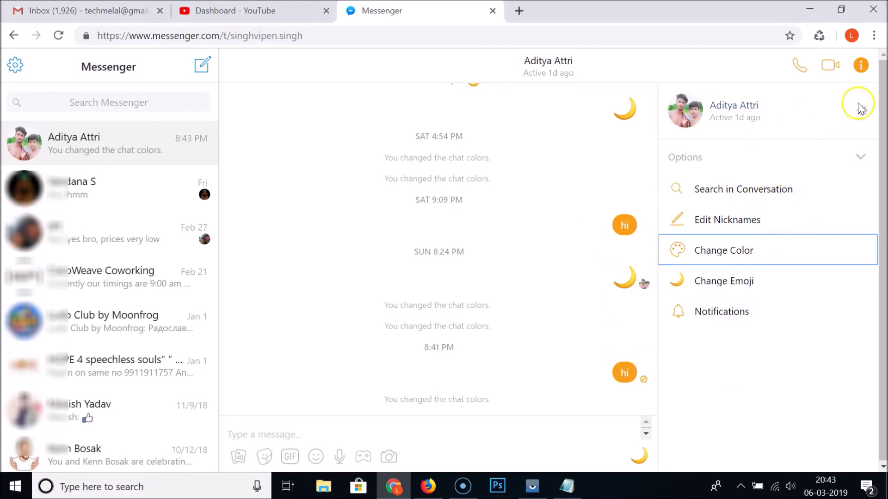
left_click(861, 70)
left_click(861, 69)
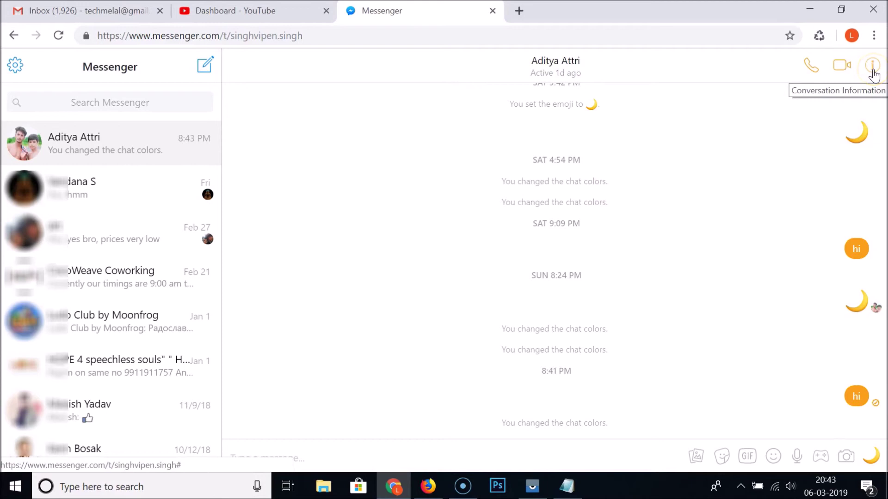
left_click(873, 72)
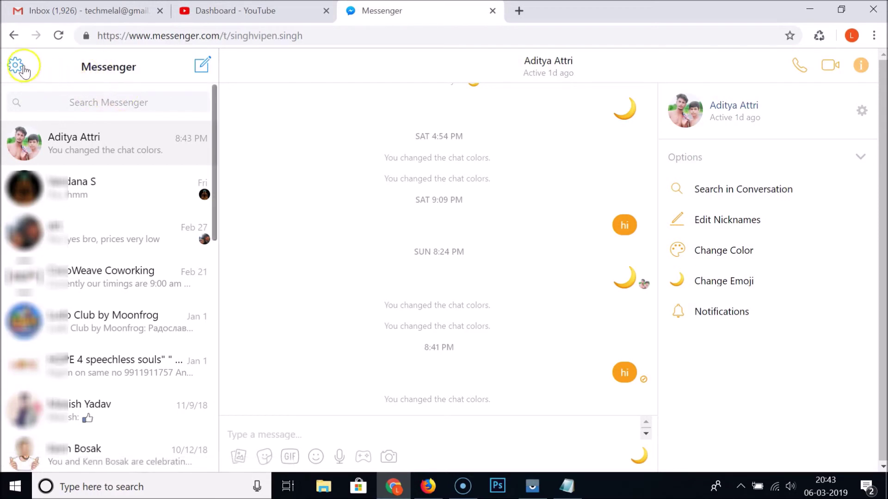
left_click(16, 66)
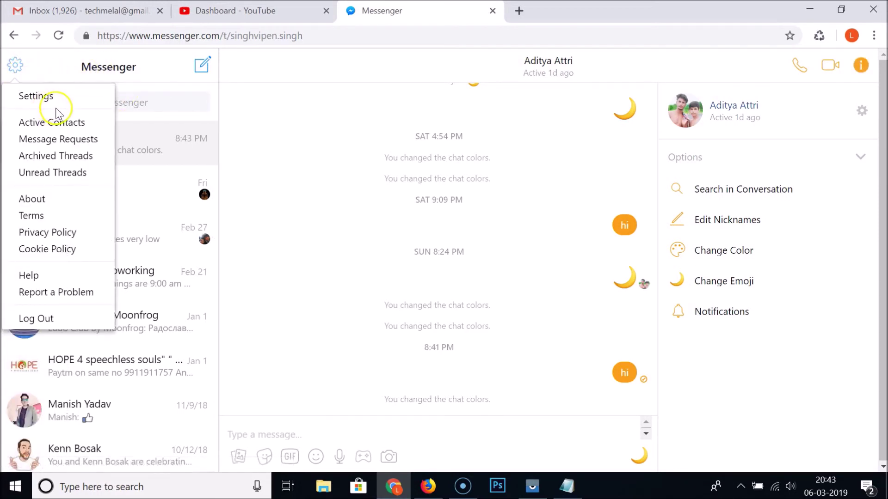
Log out of Messenger via the settings menu and return to the Notepad notes.
left_click(48, 105)
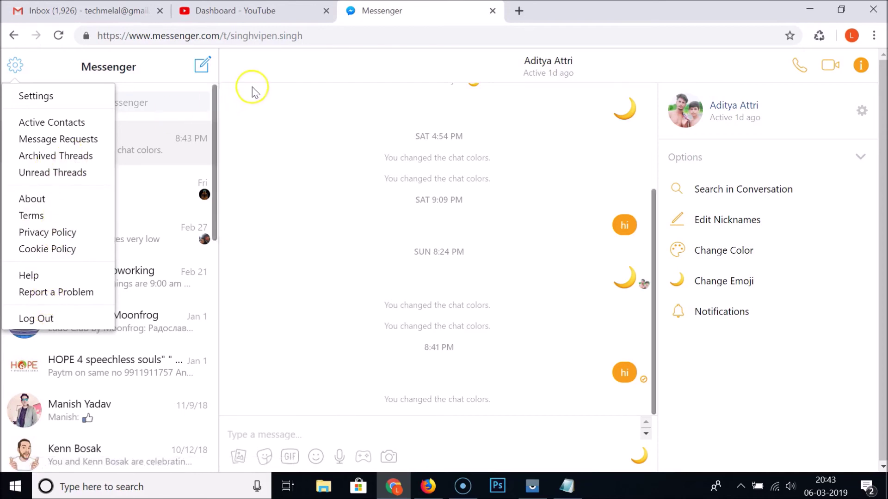
left_click(42, 67)
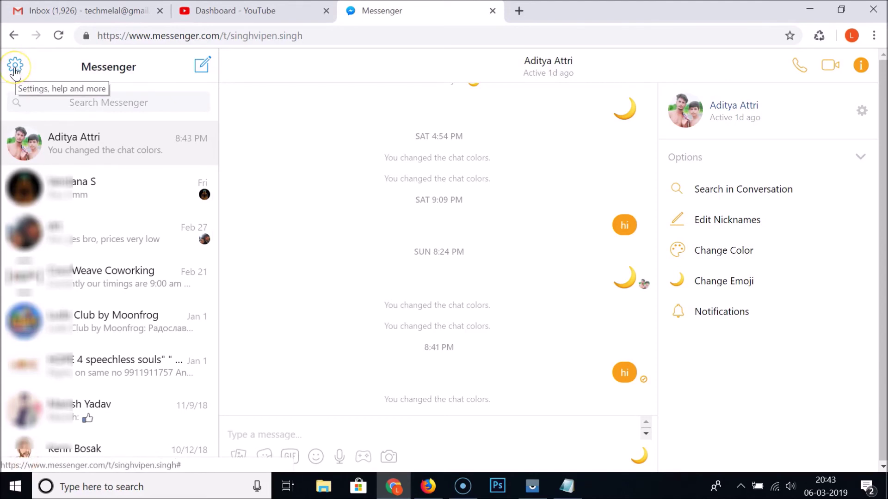
left_click(15, 67)
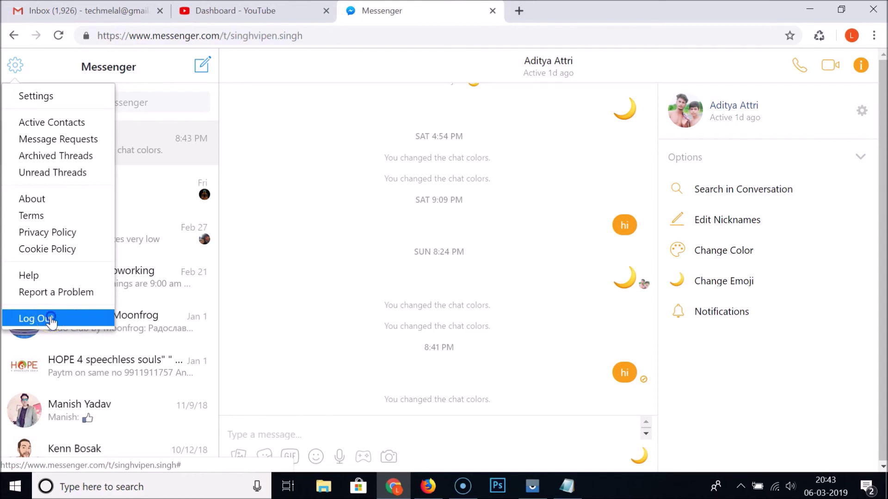
left_click(51, 319)
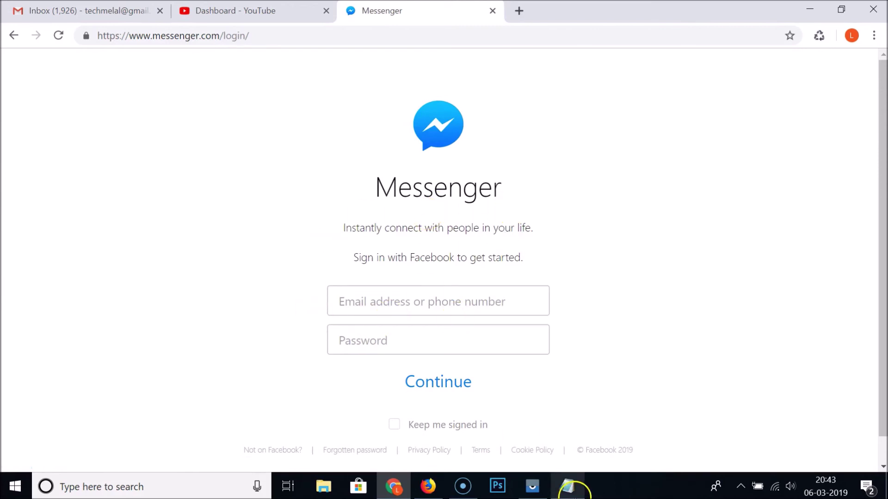
left_click(567, 488)
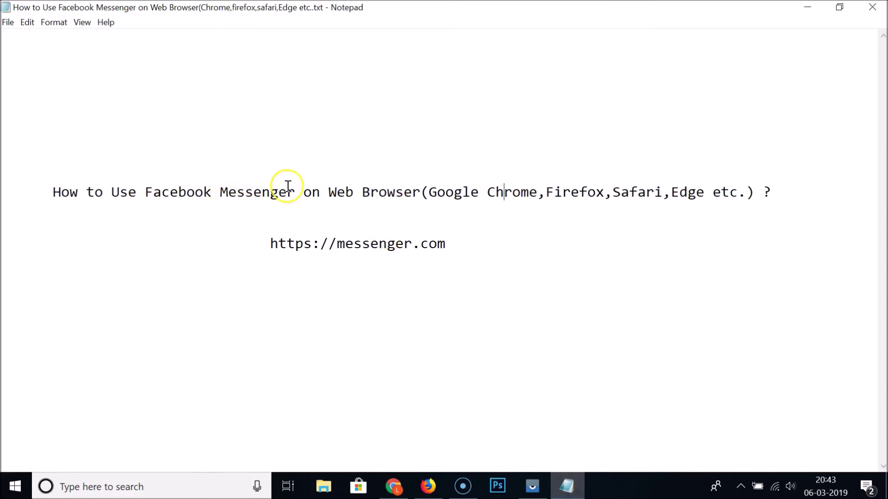